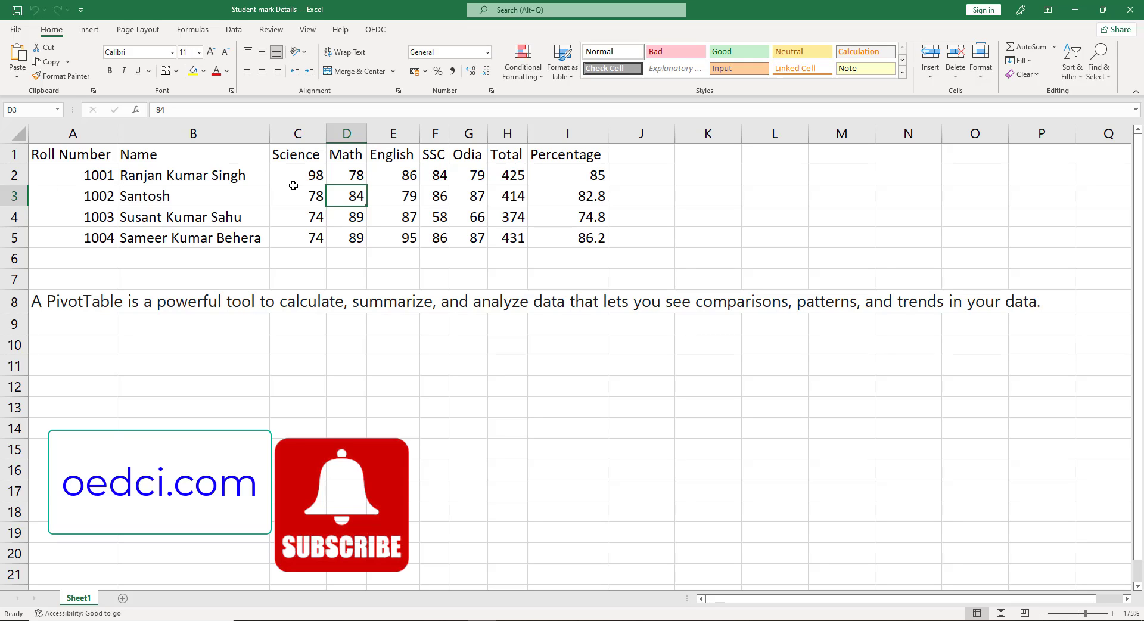
{"action": "left_click_drag", "start_coordinate": [307, 154], "coordinate": [508, 155]}
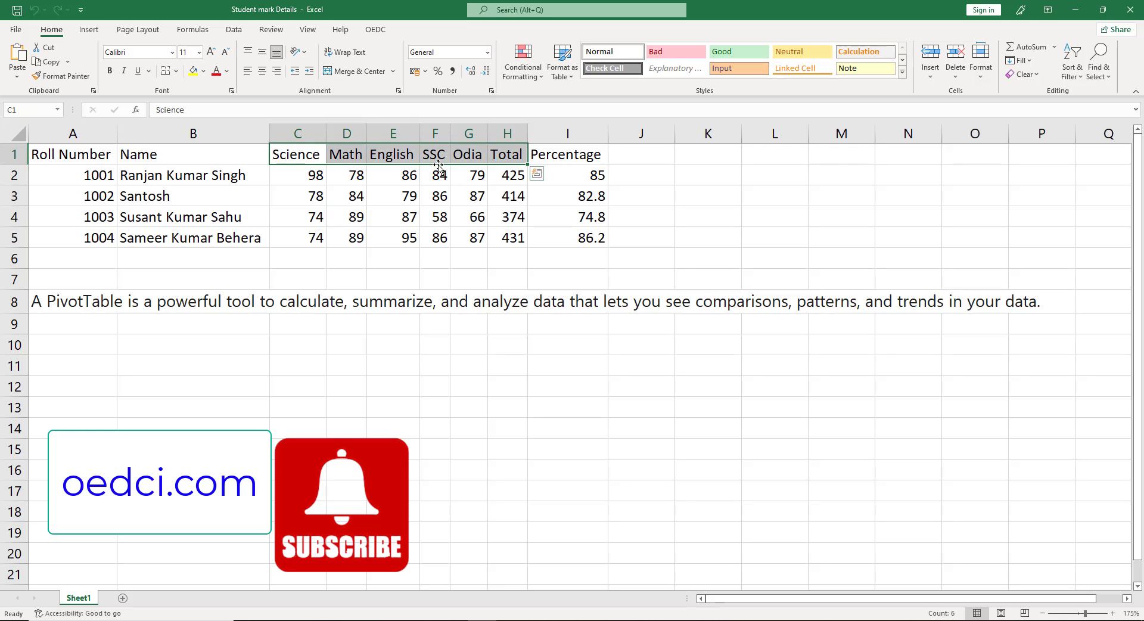
{"action": "left_click", "coordinate": [440, 195]}
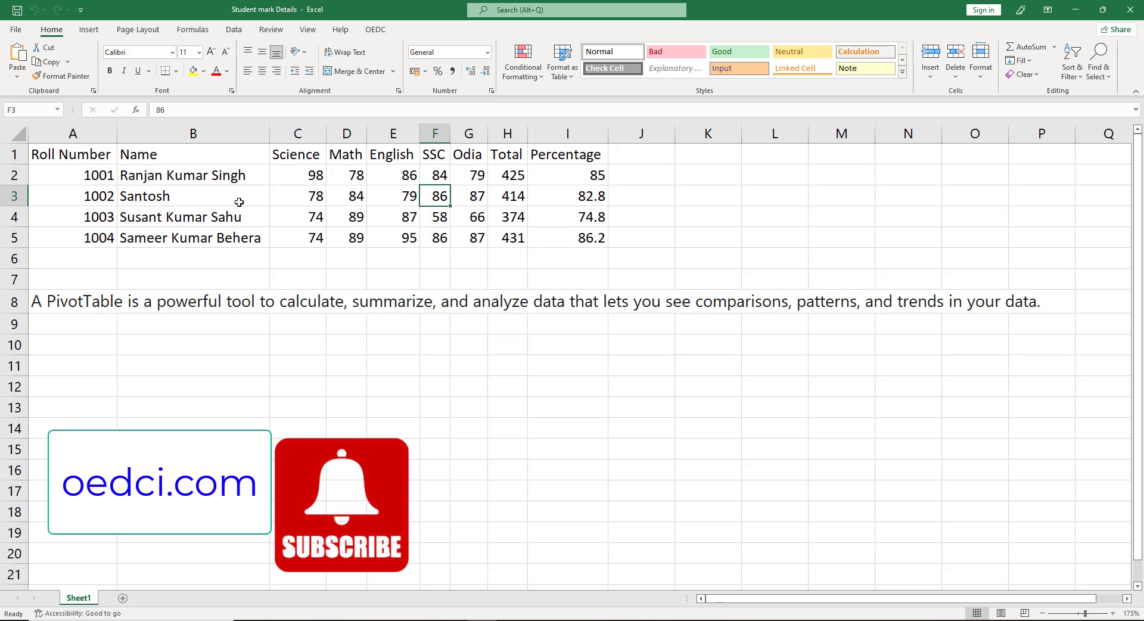
{"action": "left_click", "coordinate": [210, 199]}
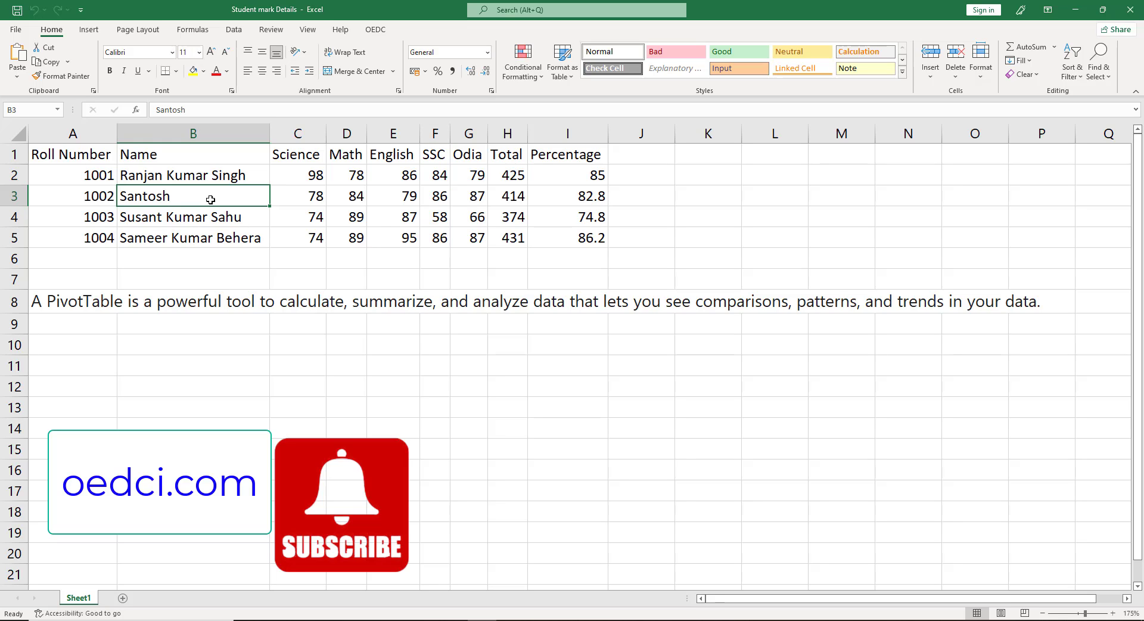
{"action": "left_click", "coordinate": [349, 195]}
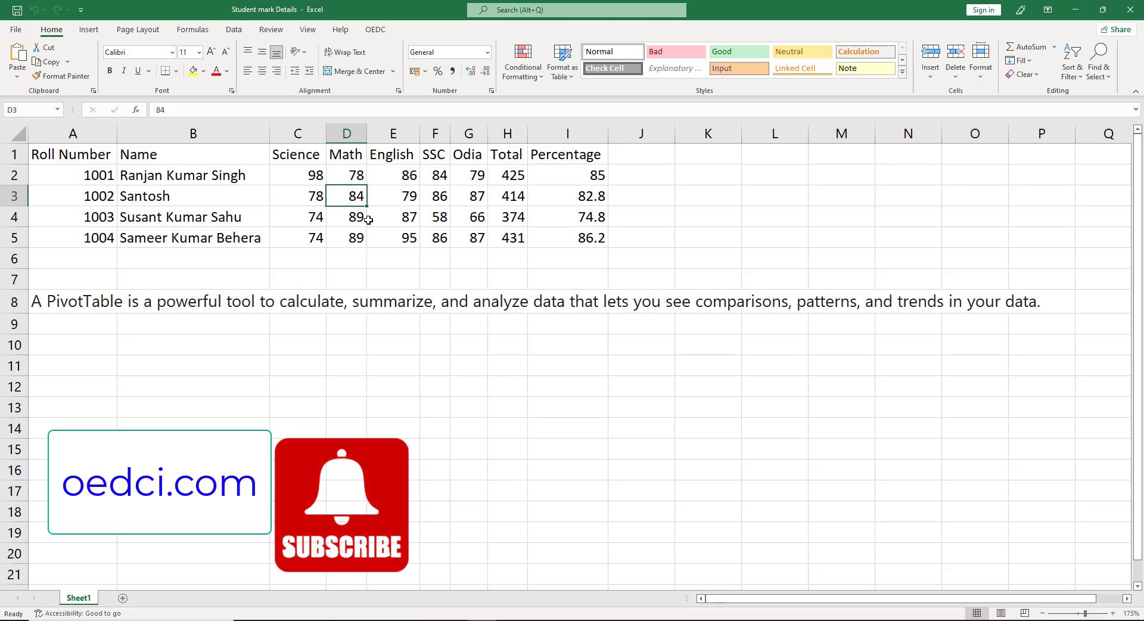
{"action": "left_click", "coordinate": [89, 31]}
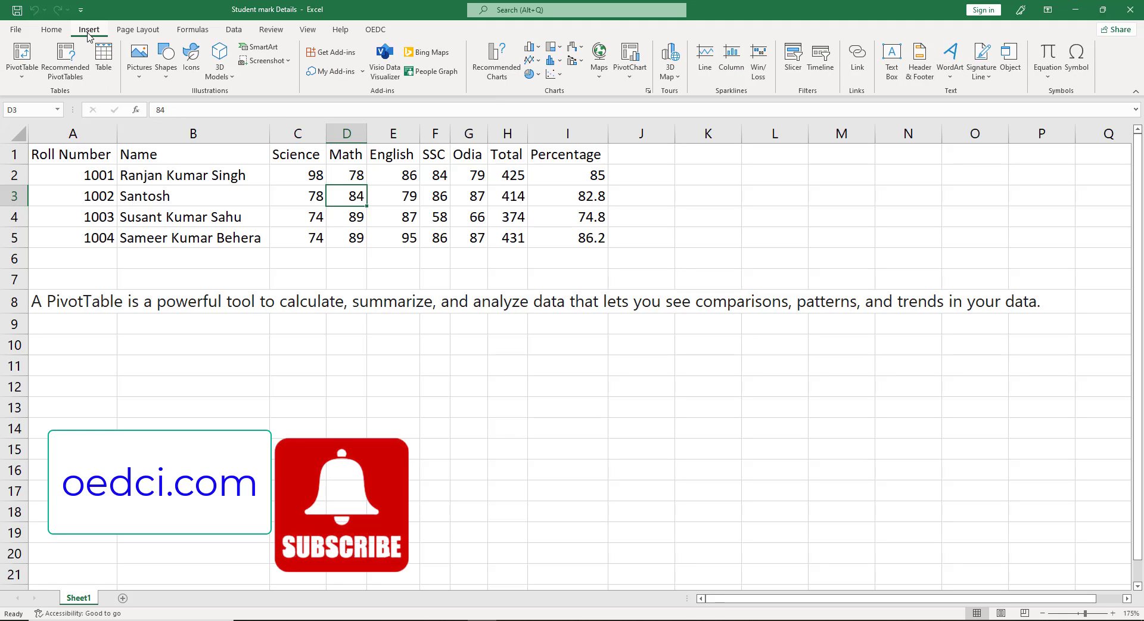
{"action": "left_click", "coordinate": [22, 77]}
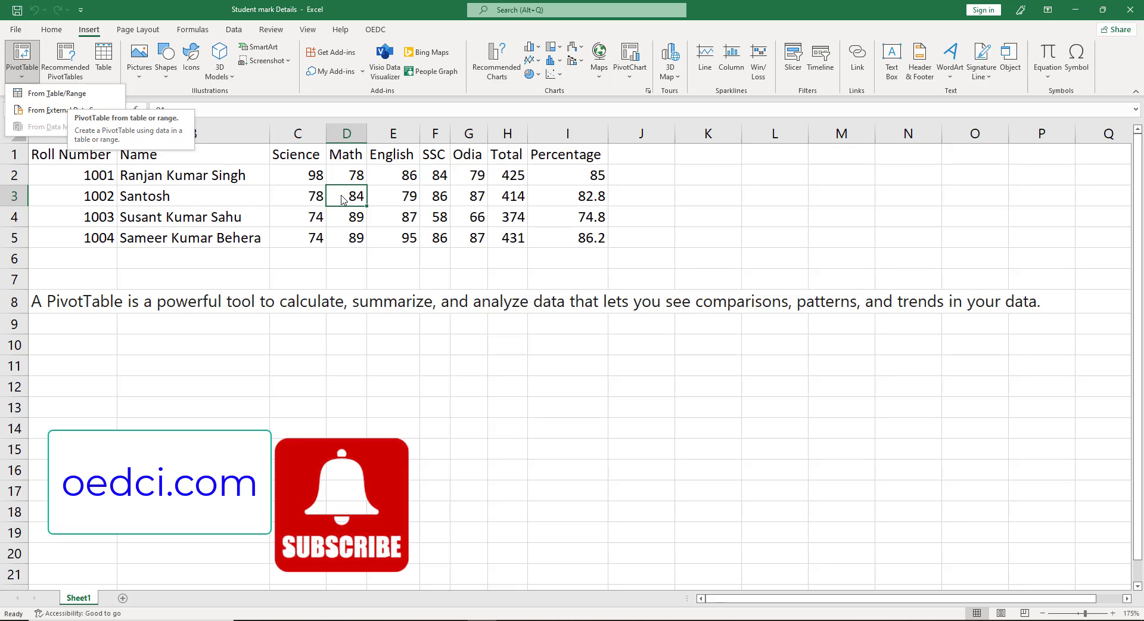
{"action": "left_click", "coordinate": [434, 206]}
Start the PivotTable and PivotChart Wizard from the student marks data, choosing Microsoft Excel list or database and PivotChart report (with PivotTable report).
{"action": "left_click", "coordinate": [434, 201]}
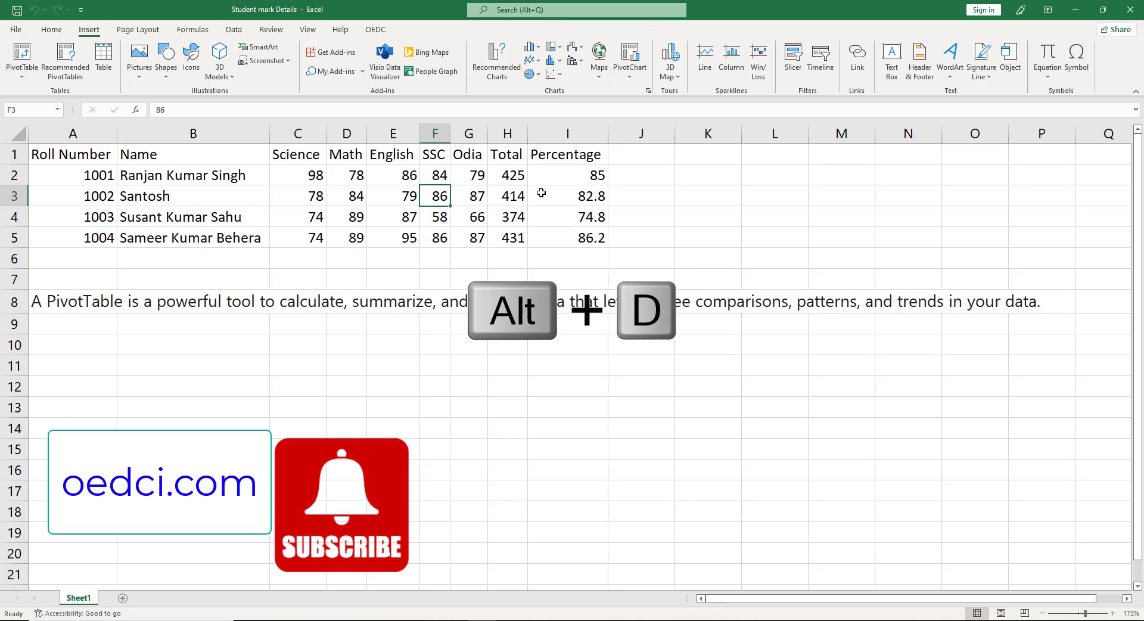
{"action": "key", "text": "alt+d"}
{"action": "key", "text": "p"}
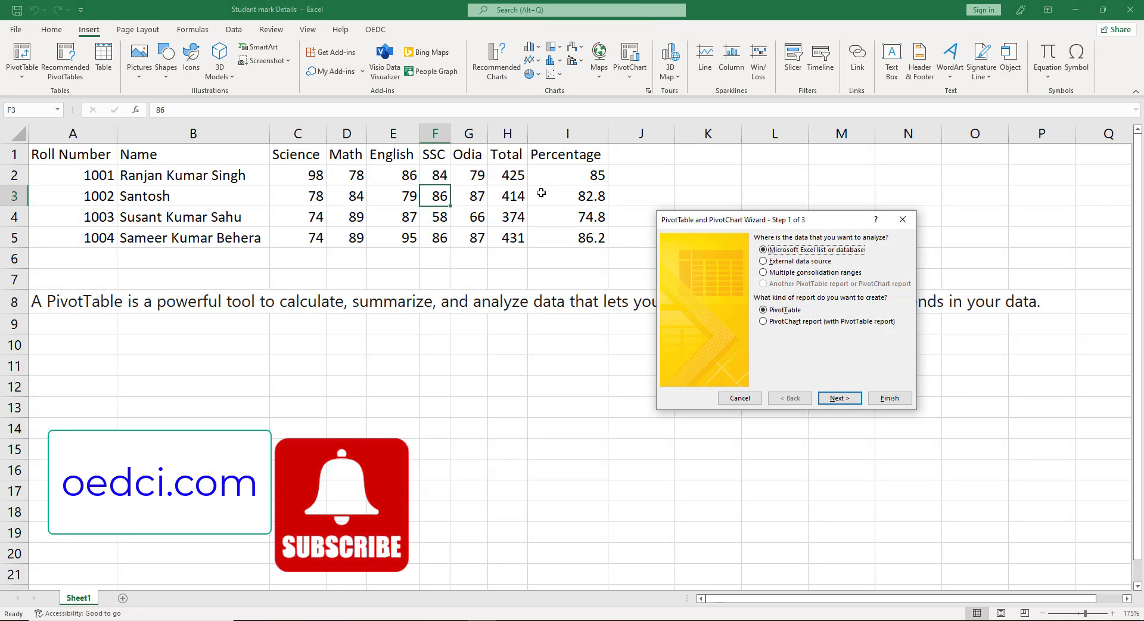
{"action": "left_click_drag", "start_coordinate": [782, 220], "coordinate": [592, 272]}
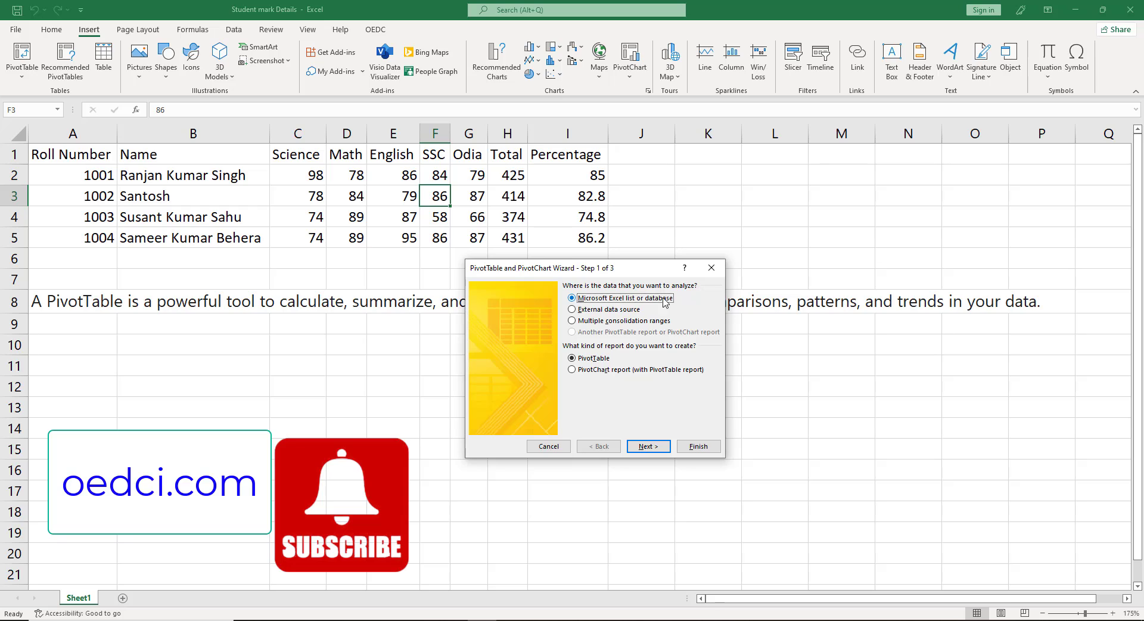
{"action": "left_click", "coordinate": [607, 372]}
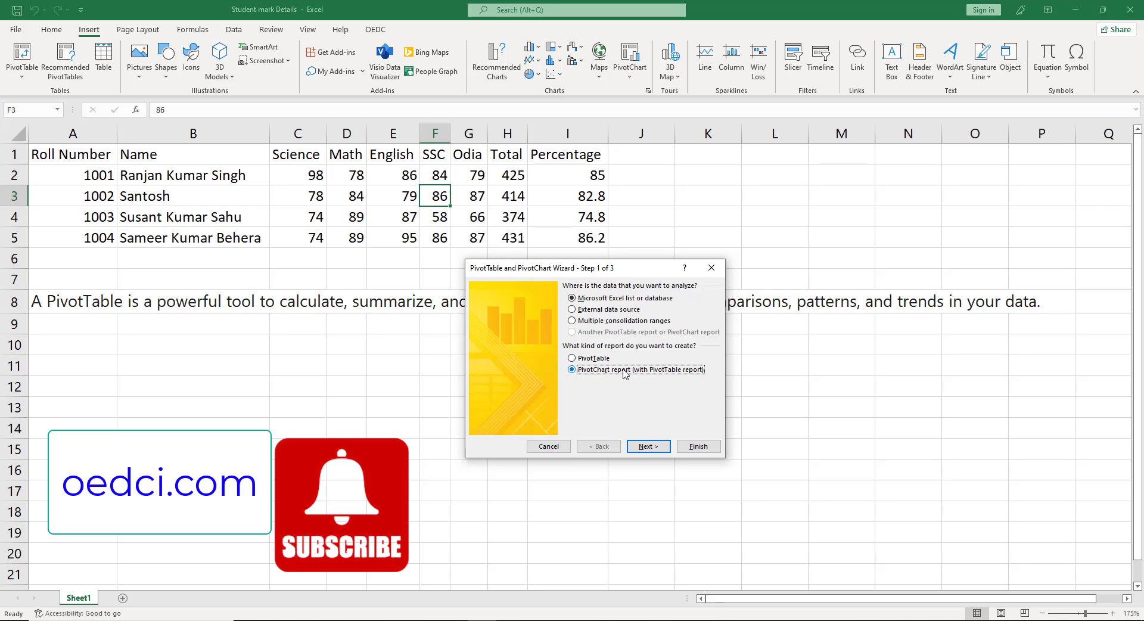
{"action": "left_click", "coordinate": [593, 359]}
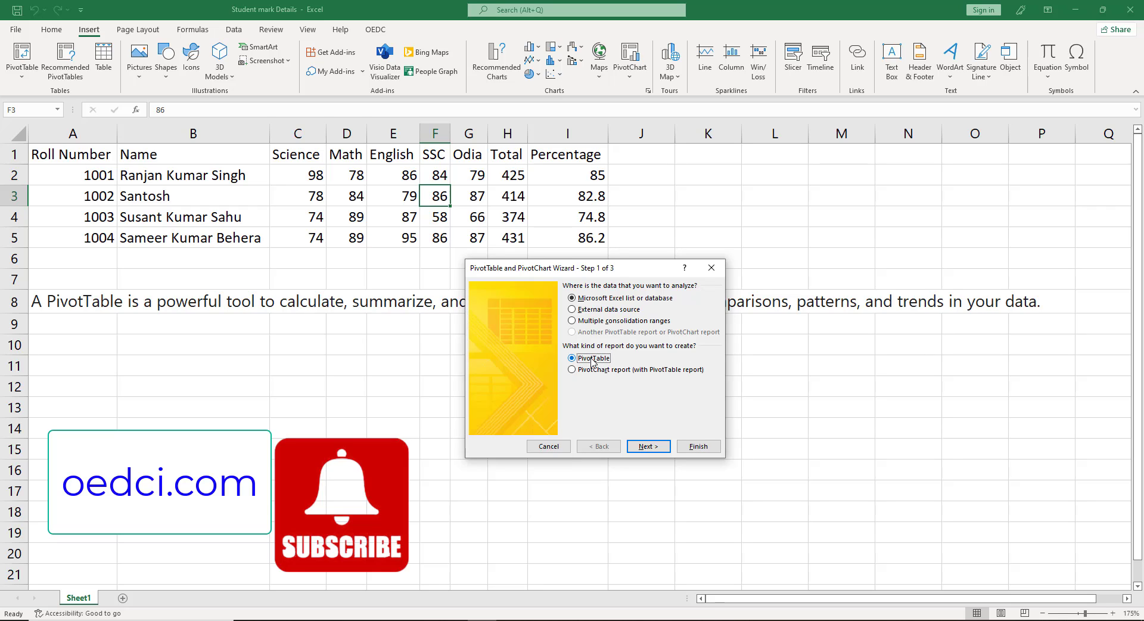
{"action": "left_click", "coordinate": [617, 371]}
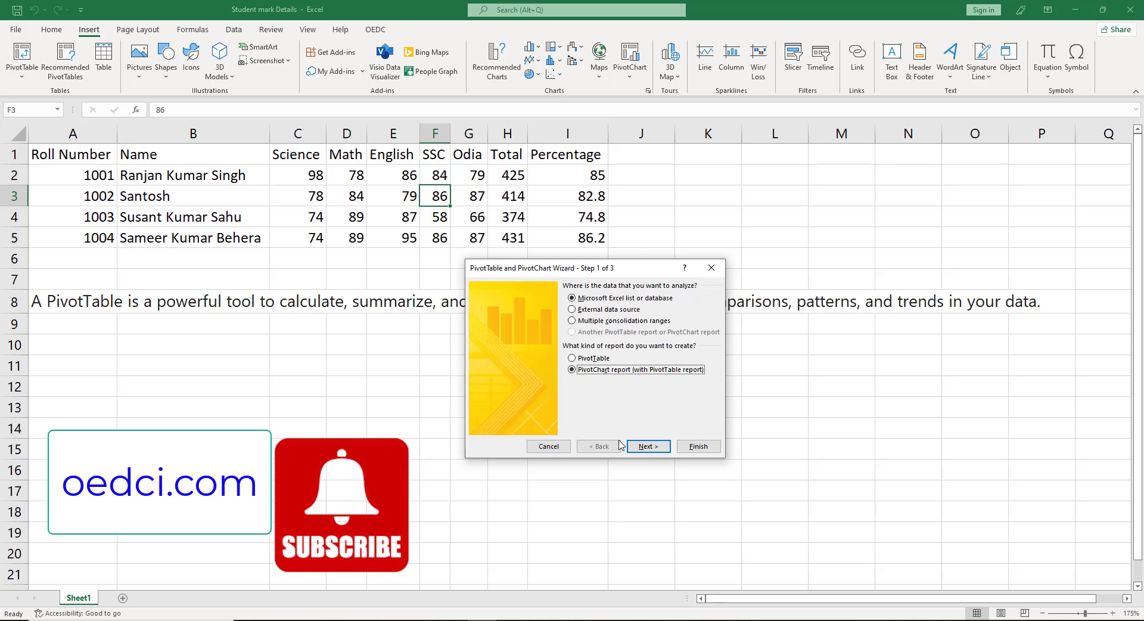
{"action": "left_click", "coordinate": [648, 446]}
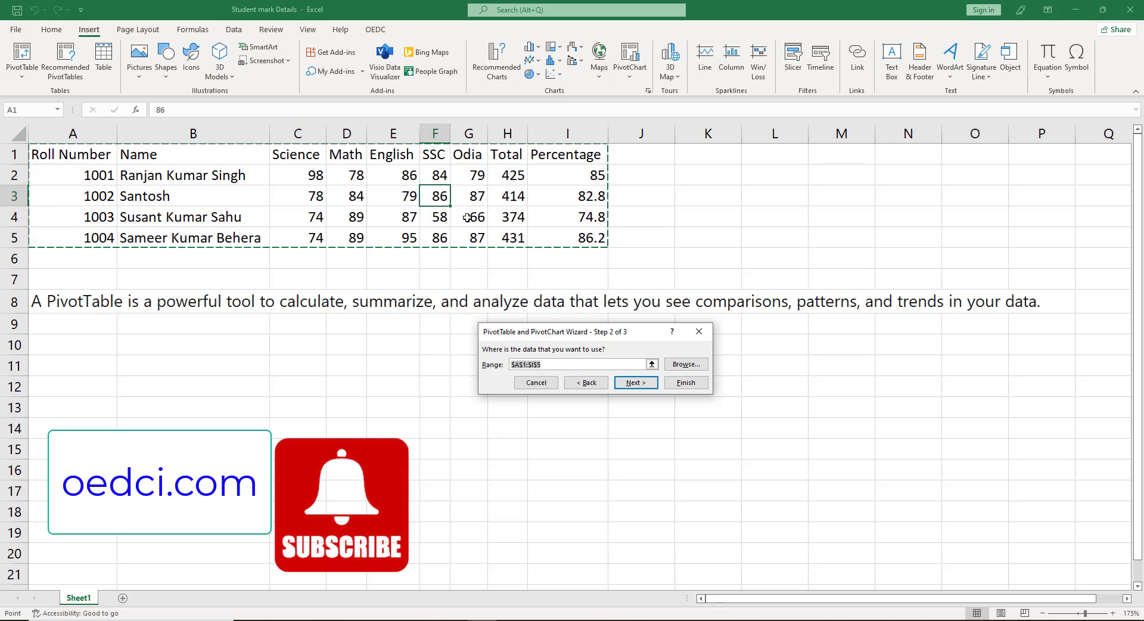
Reselect the whole marks table, Sheet1!$A$1:$I$5, as the source range and create the report in a new worksheet.
{"action": "left_click", "coordinate": [551, 364]}
{"action": "left_click_drag", "start_coordinate": [551, 364], "coordinate": [438, 361]}
{"action": "key", "text": "BackSpace"}
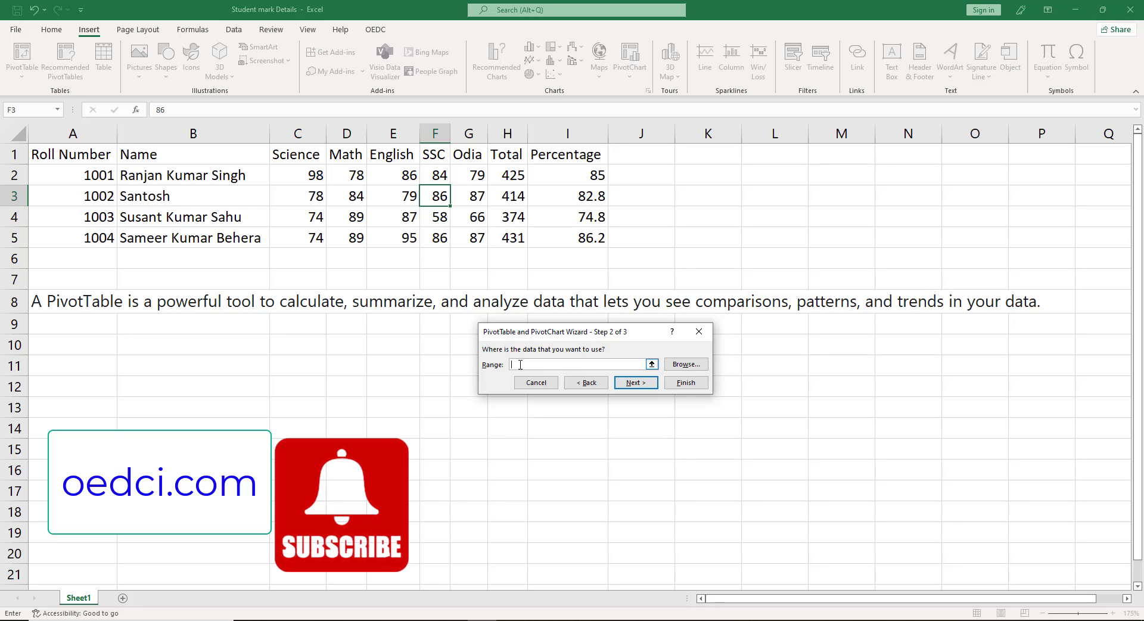
{"action": "left_click_drag", "start_coordinate": [54, 153], "coordinate": [563, 240]}
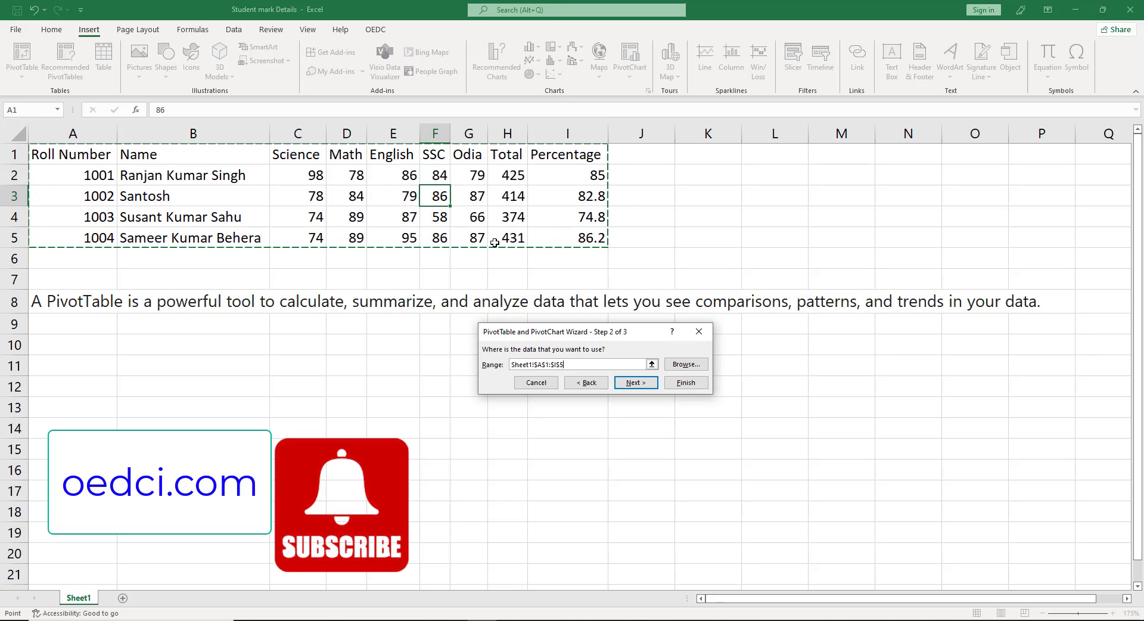
{"action": "left_click", "coordinate": [641, 386]}
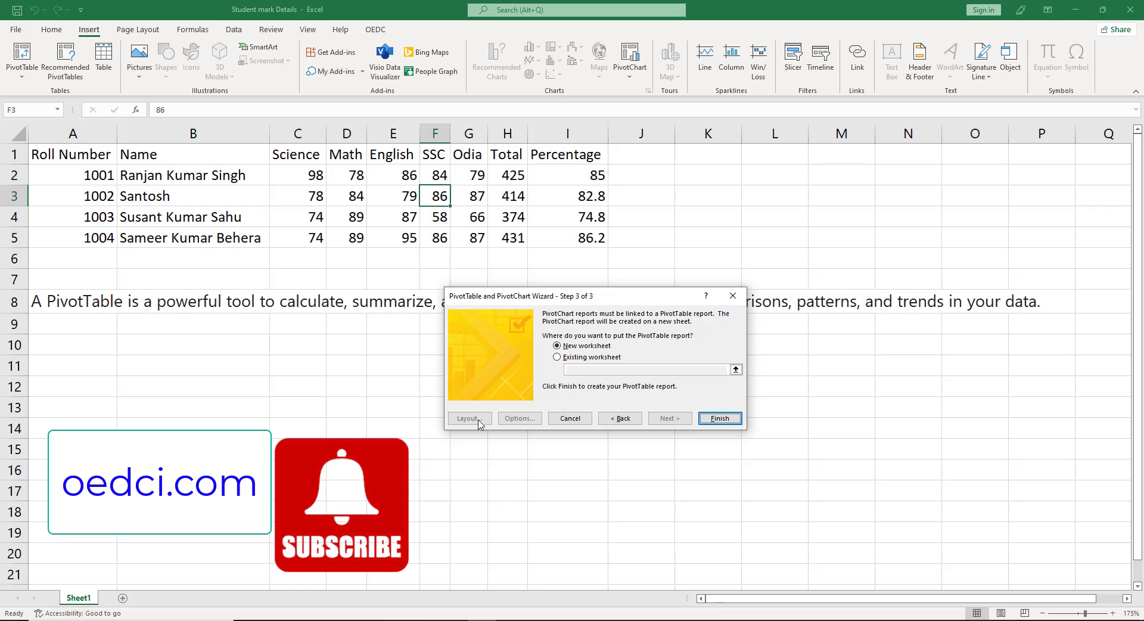
{"action": "left_click", "coordinate": [580, 346]}
{"action": "left_click", "coordinate": [720, 419]}
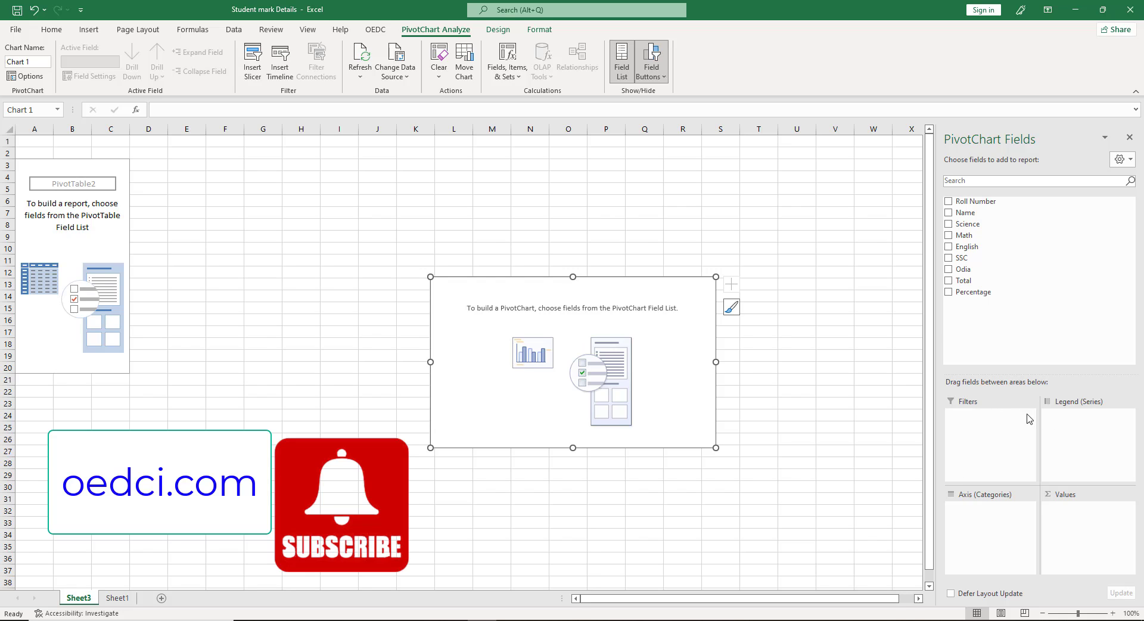
Place the Roll Number field in the PivotChart's filters and the Name field on its category axis.
{"action": "left_click_drag", "start_coordinate": [975, 202], "coordinate": [990, 424]}
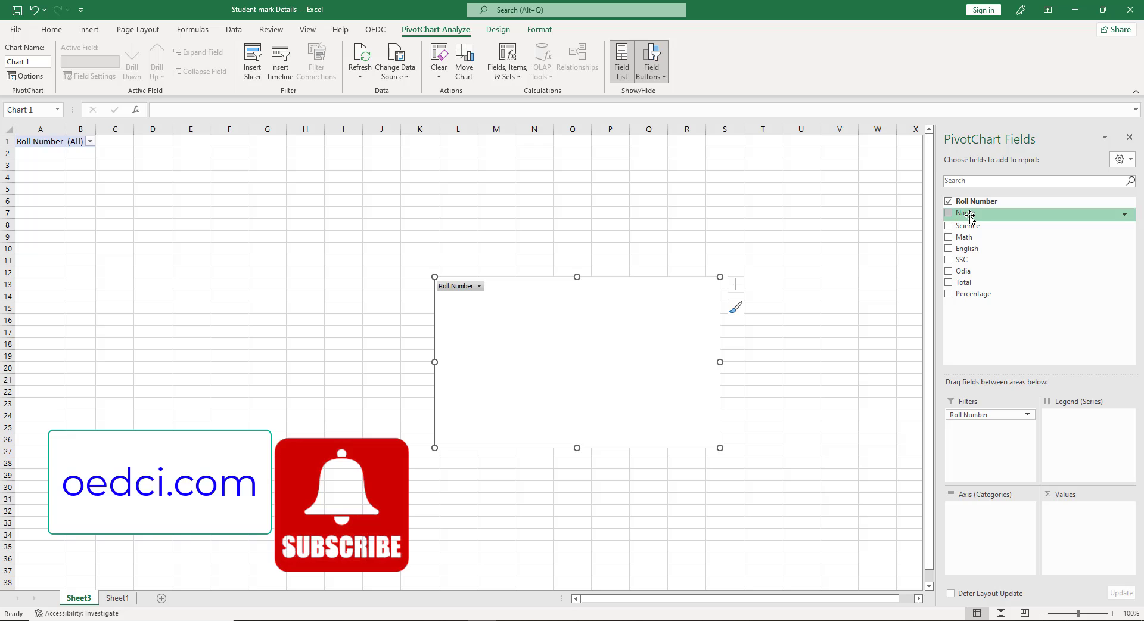
{"action": "left_click_drag", "start_coordinate": [968, 216], "coordinate": [975, 525]}
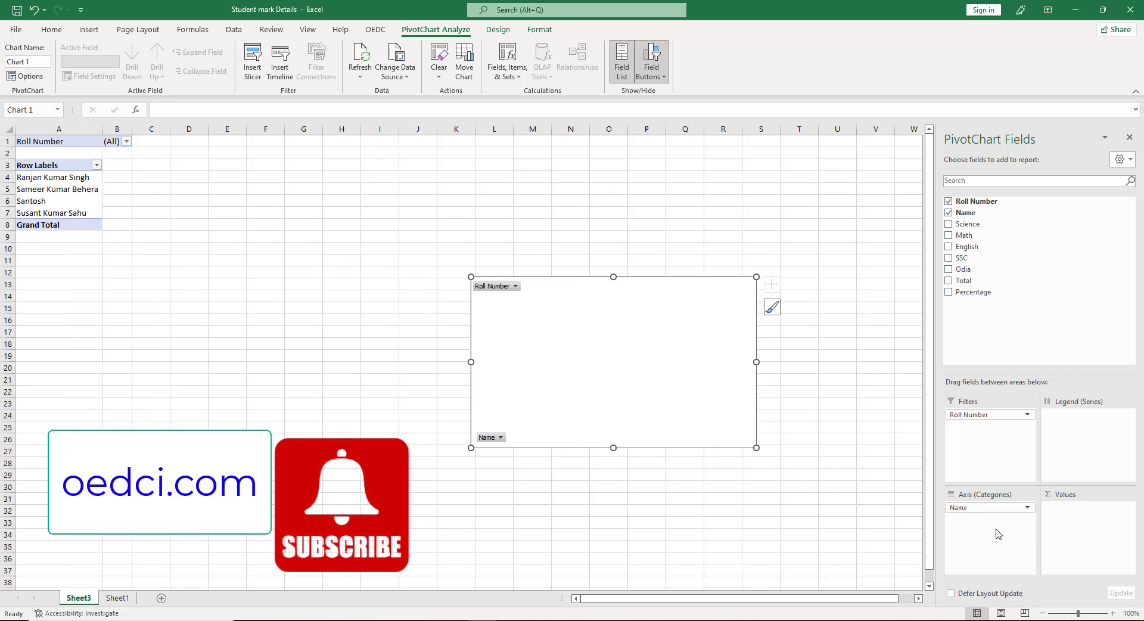
Add the Math, Science, English, SSC and Odia fields to the PivotChart as summed values.
{"action": "left_click", "coordinate": [949, 237]}
{"action": "left_click", "coordinate": [949, 224]}
{"action": "left_click", "coordinate": [948, 247]}
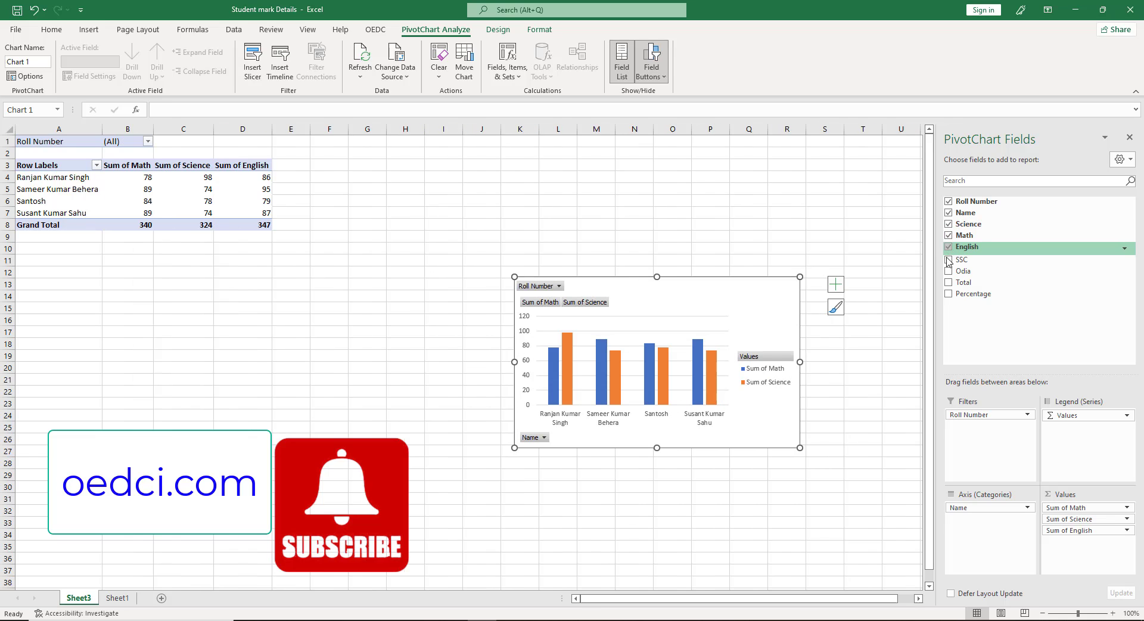
{"action": "left_click", "coordinate": [948, 258]}
{"action": "left_click", "coordinate": [949, 269]}
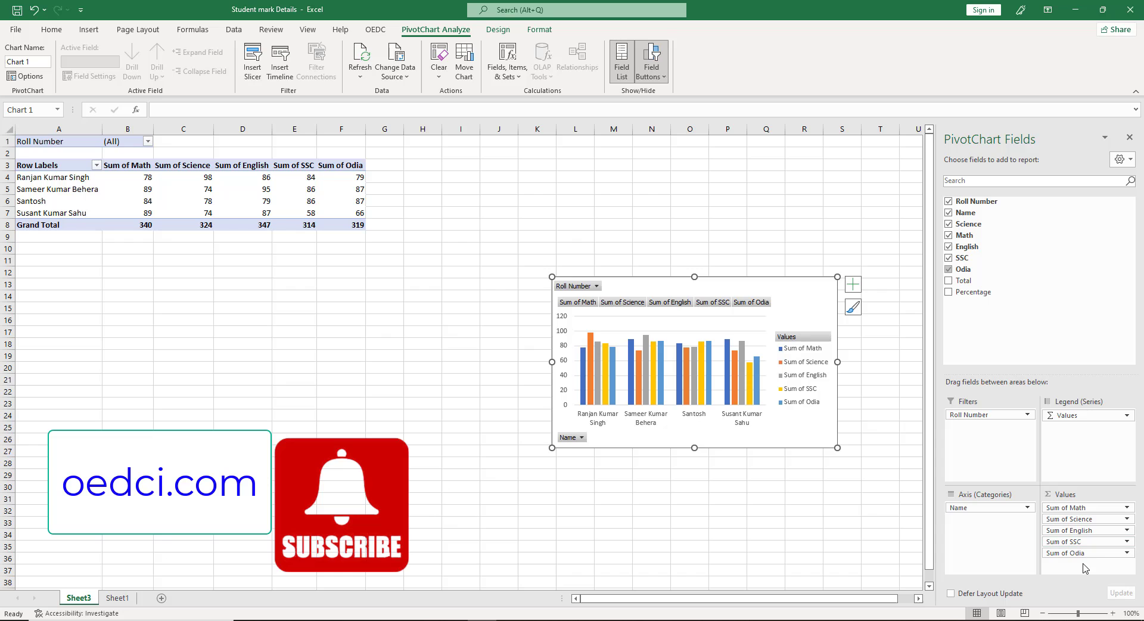
Remove the Odia, SSC, English, Math and Science fields from the PivotChart's values.
{"action": "left_click", "coordinate": [950, 269]}
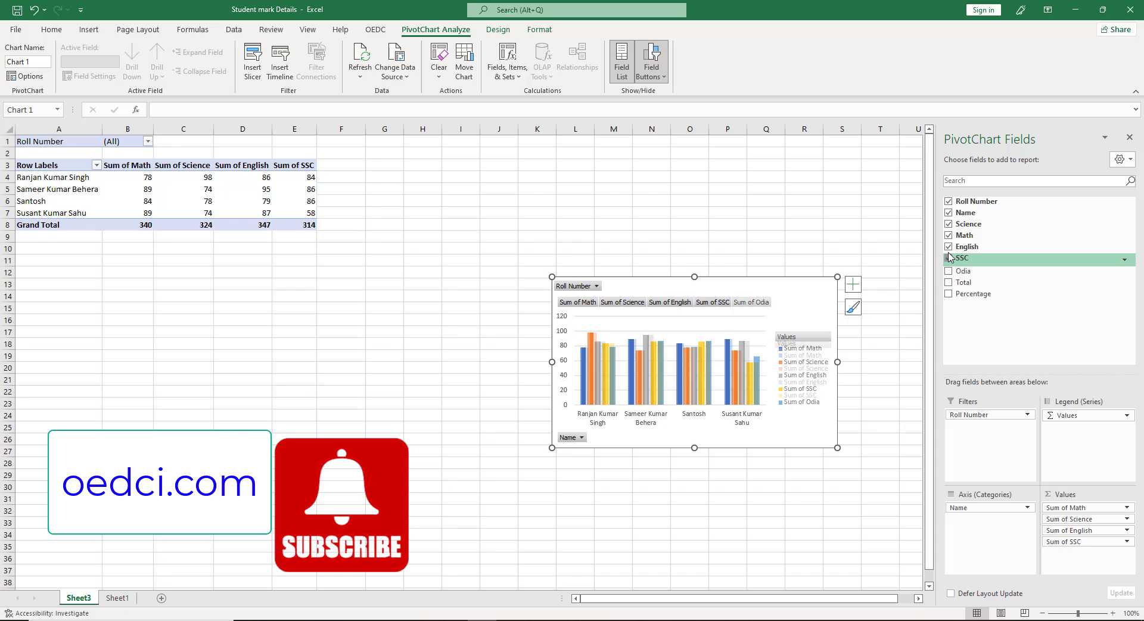
{"action": "left_click", "coordinate": [949, 257]}
{"action": "left_click", "coordinate": [950, 246]}
{"action": "left_click", "coordinate": [950, 235]}
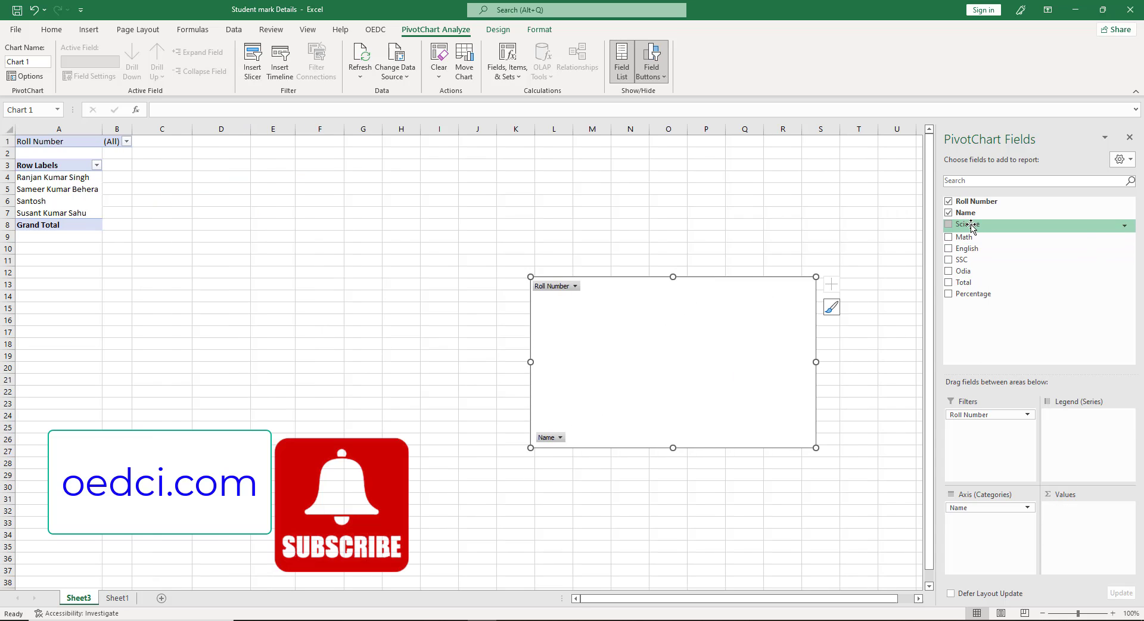
Add the Science field followed by the Math field to the PivotChart's values.
{"action": "left_click", "coordinate": [957, 227]}
{"action": "left_click_drag", "start_coordinate": [964, 239], "coordinate": [1075, 574]}
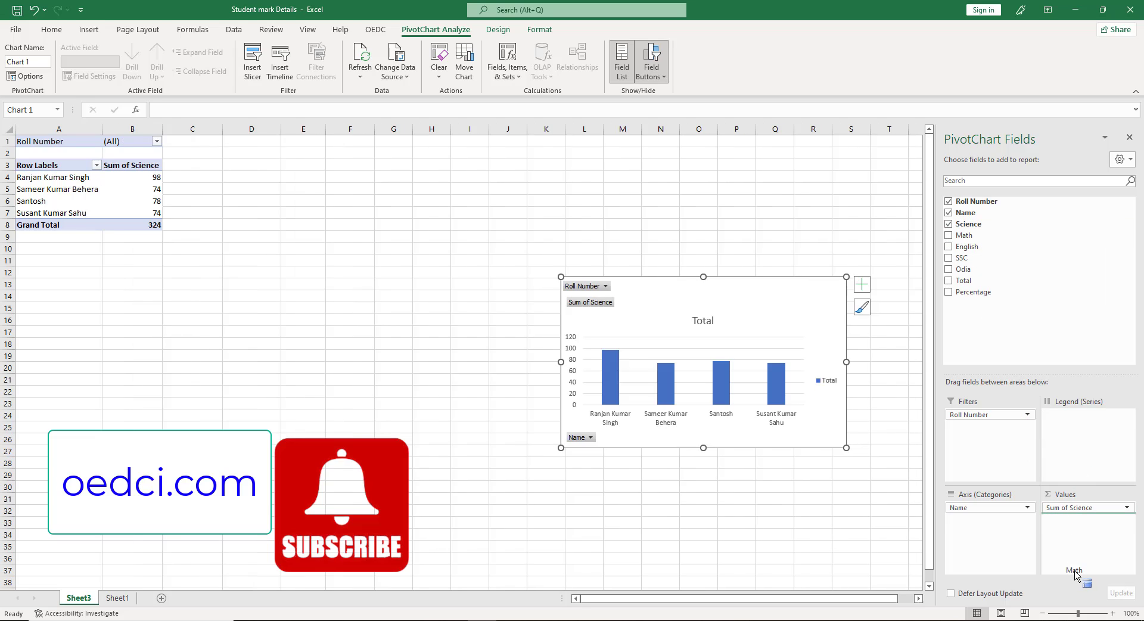